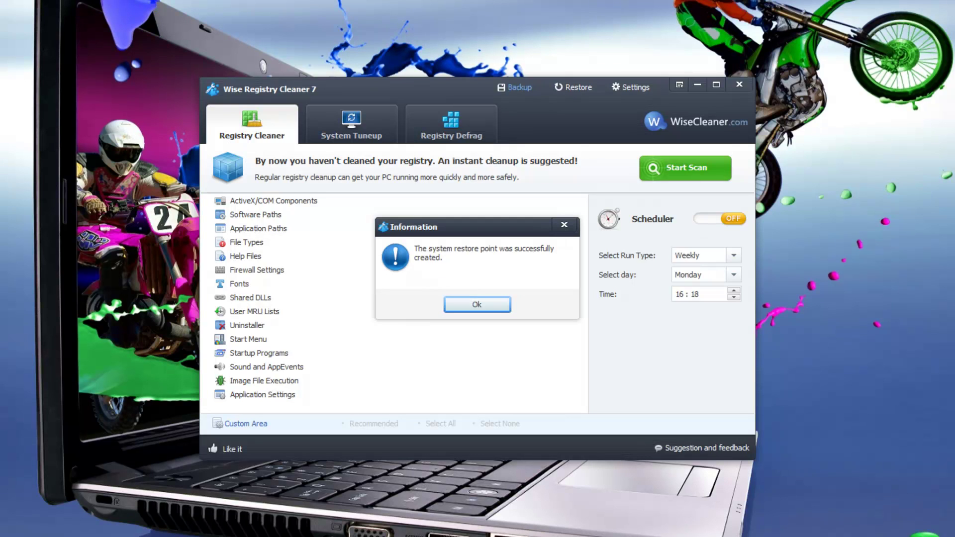
- Dismiss the restore point message and create a full registry backup
{"action": "left_click", "coordinate": [478, 308]}
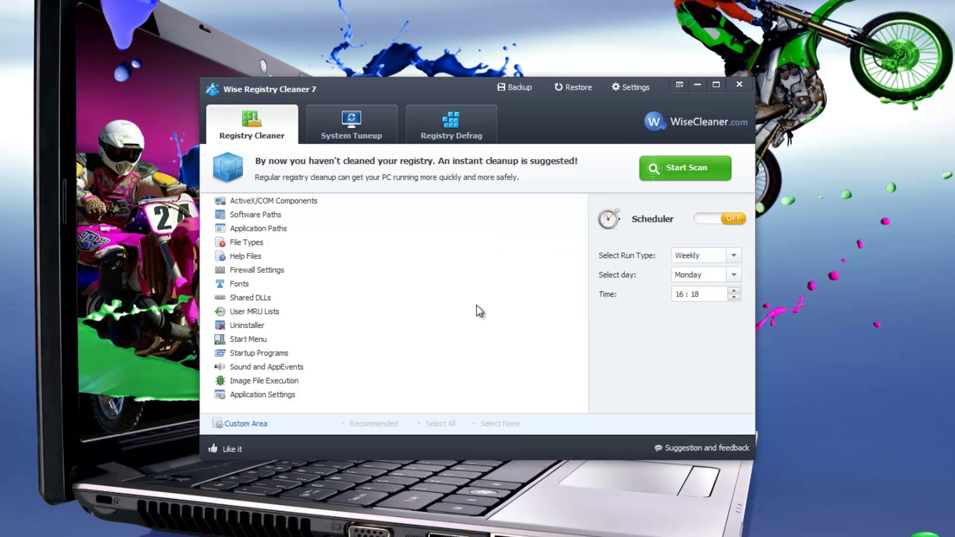
{"action": "left_click", "coordinate": [518, 87]}
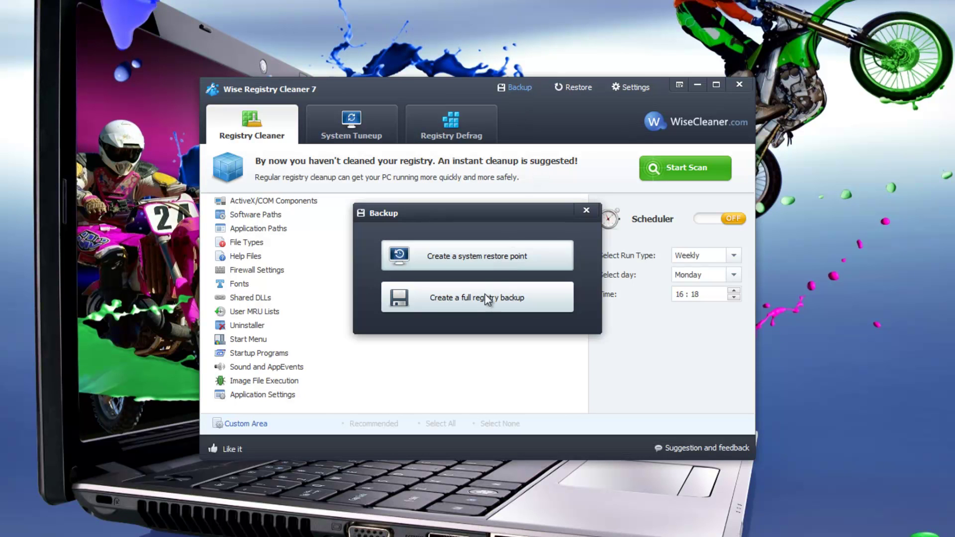
{"action": "left_click", "coordinate": [470, 302]}
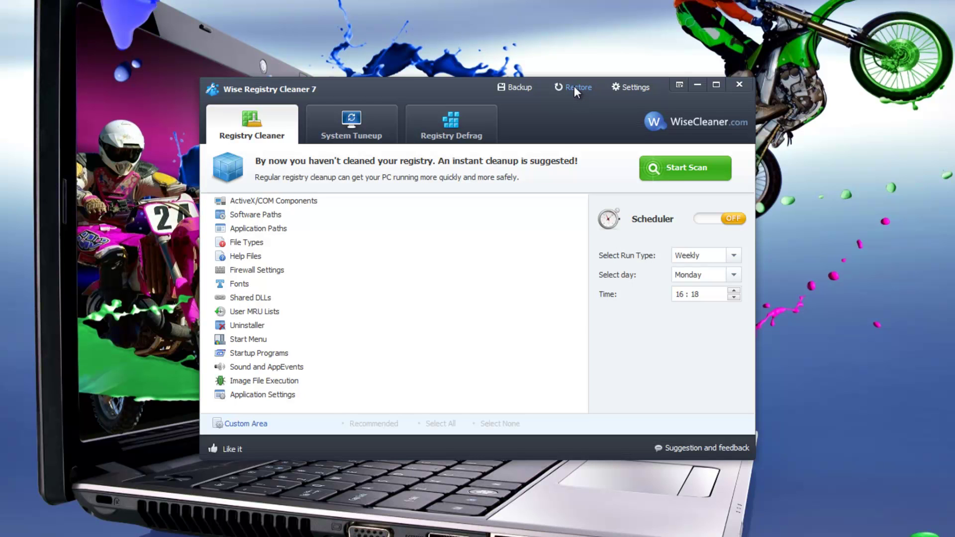
- Review the program's Auto Run, Exclusion and About settings, including the options for adding an exclusion keyword and importing exclusions from a text file
{"action": "left_click", "coordinate": [630, 88]}
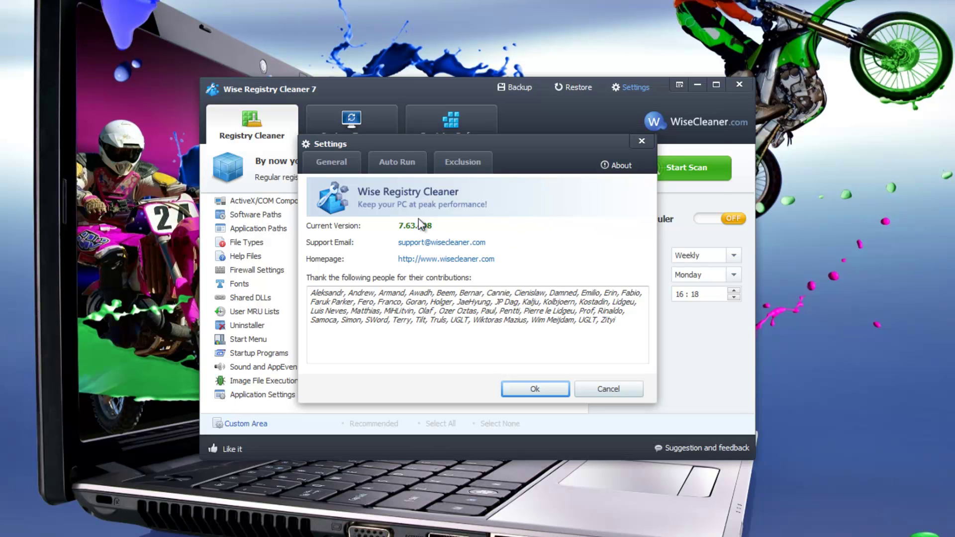
{"action": "left_click", "coordinate": [396, 164]}
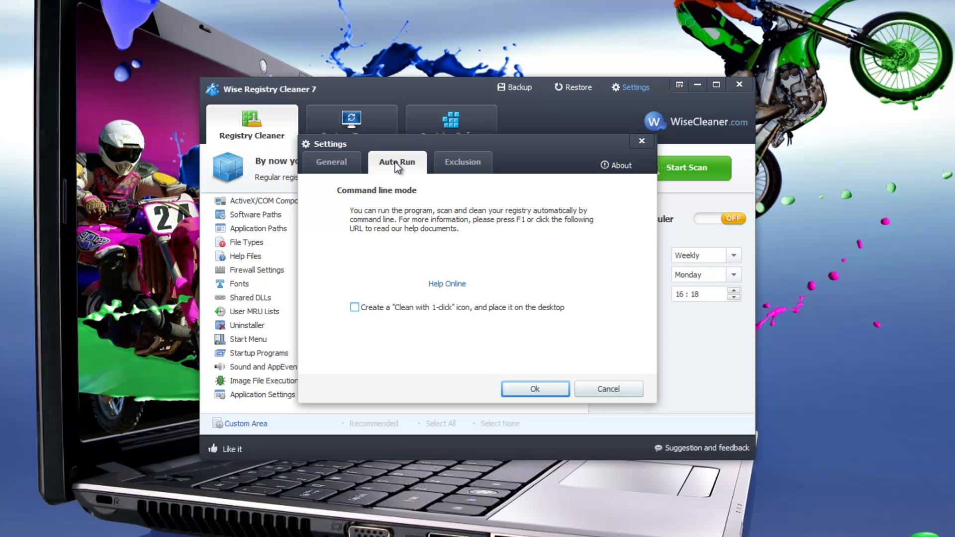
{"action": "left_click", "coordinate": [458, 166]}
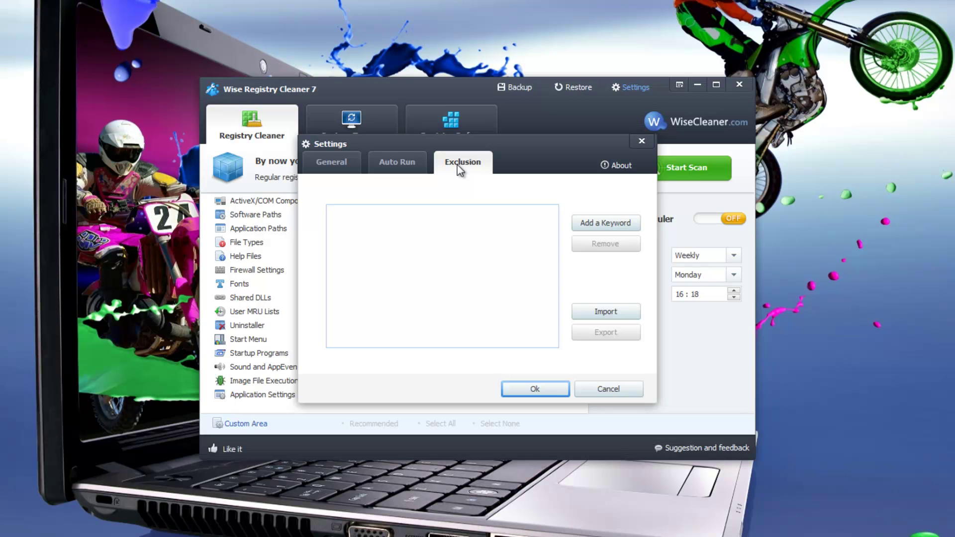
{"action": "left_click", "coordinate": [614, 225]}
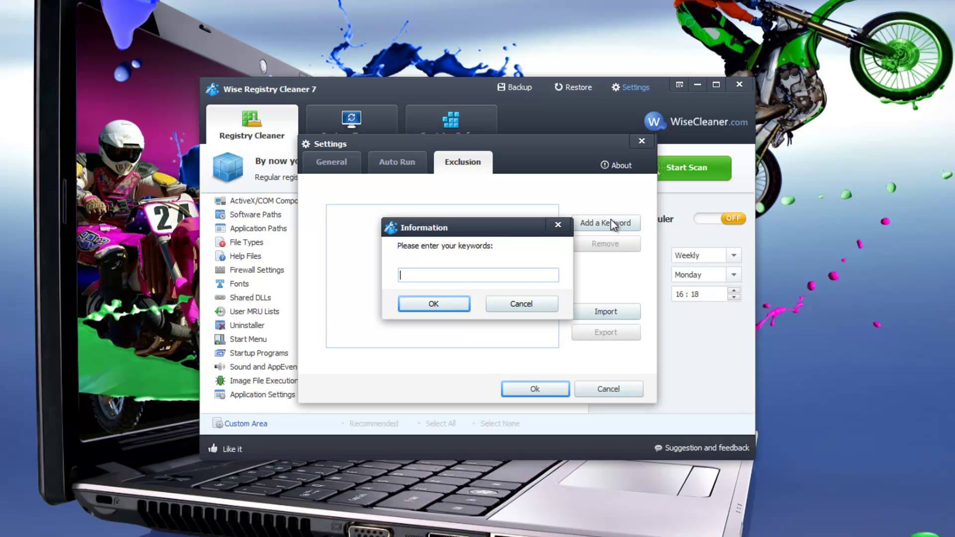
{"action": "left_click", "coordinate": [555, 224]}
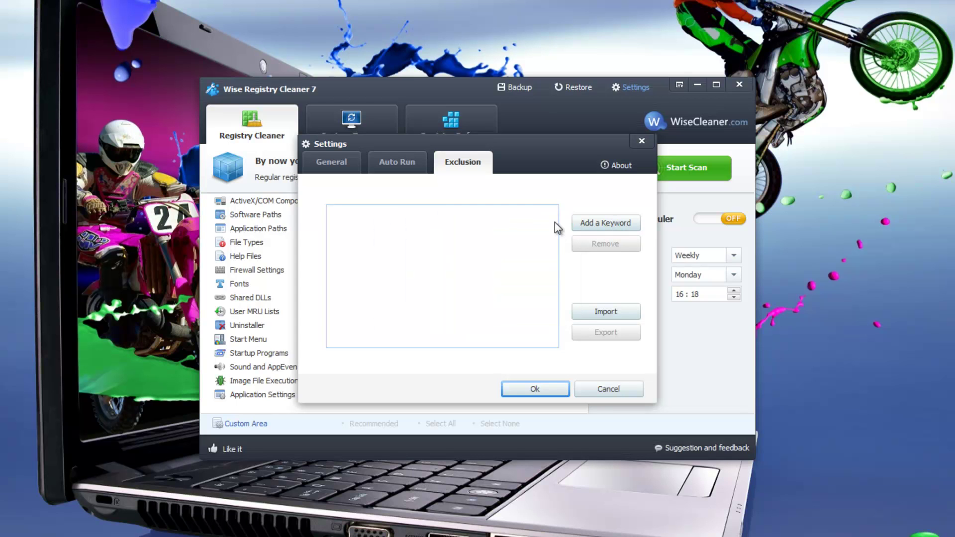
{"action": "left_click", "coordinate": [601, 311]}
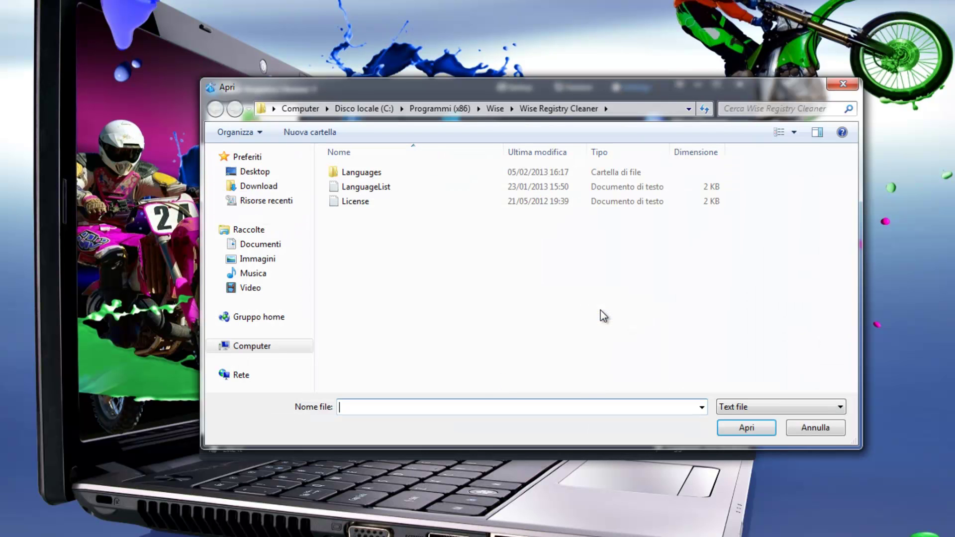
{"action": "left_click", "coordinate": [844, 84]}
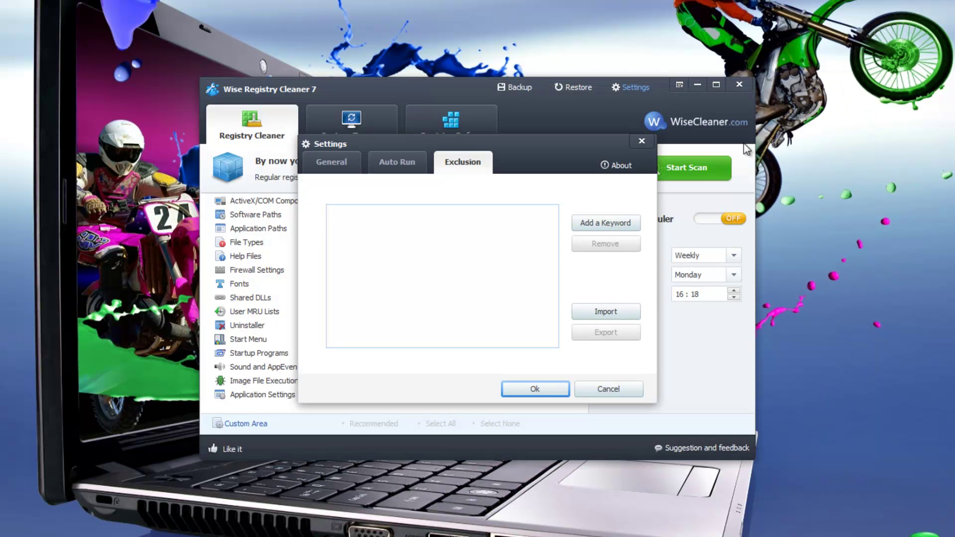
{"action": "left_click", "coordinate": [619, 167]}
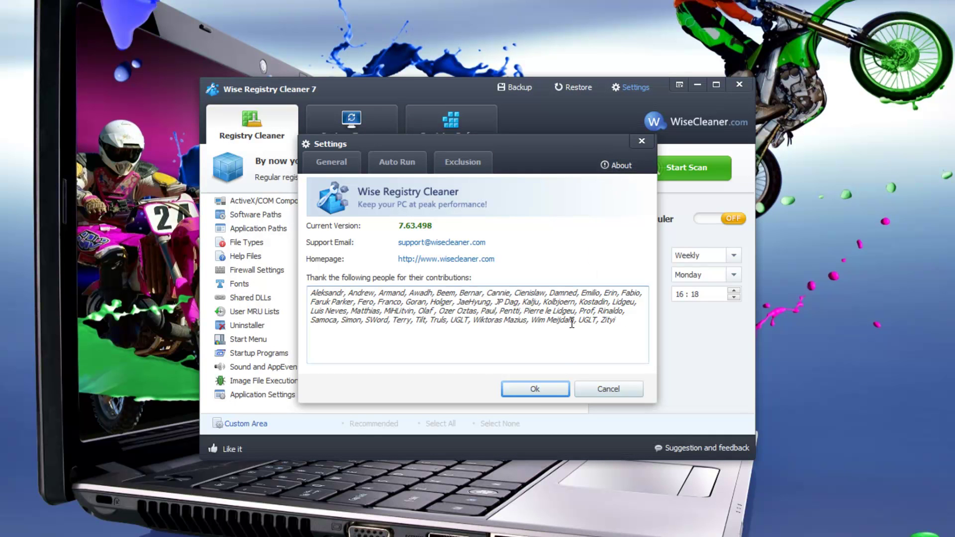
{"action": "left_click", "coordinate": [542, 392]}
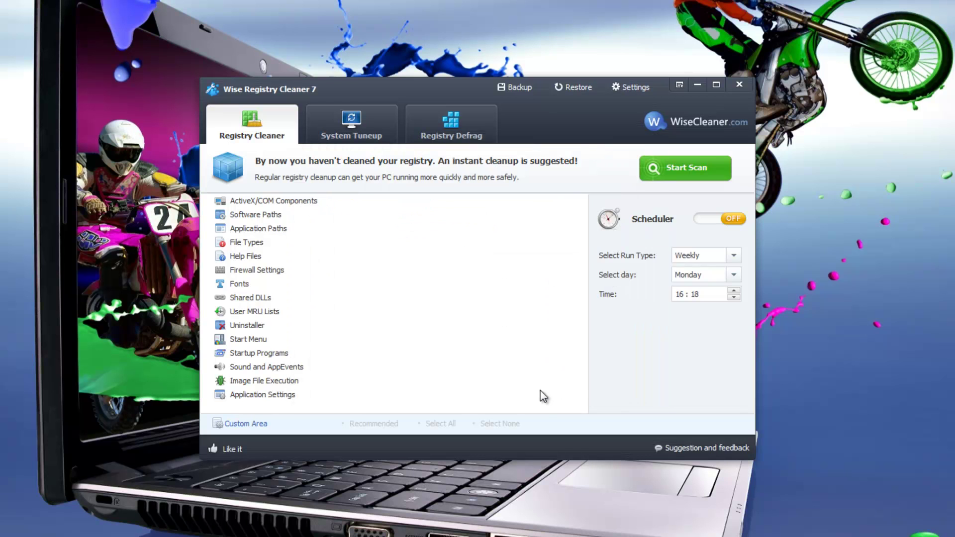
- Create a portable version of the program as WRCPortable in the Documenti folder and close the folder window
{"action": "left_click", "coordinate": [680, 85]}
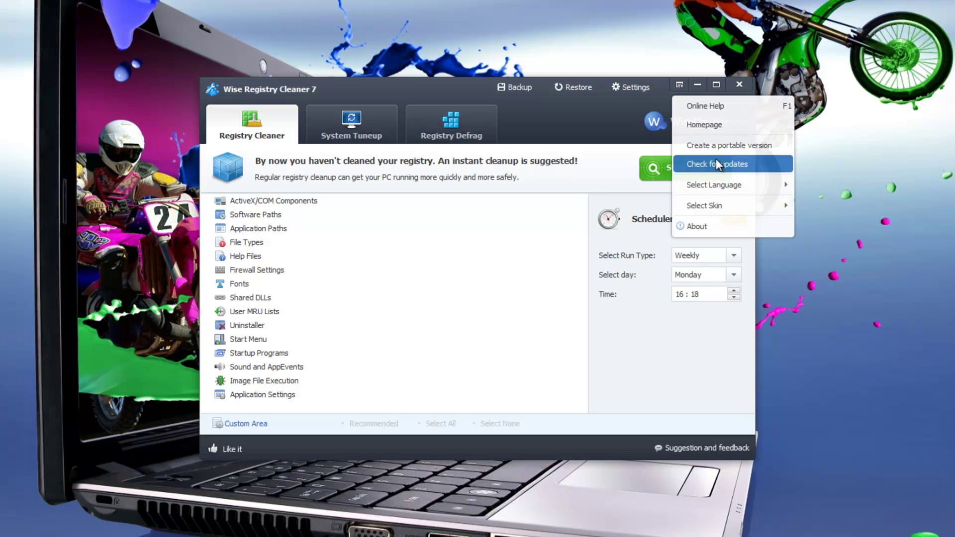
{"action": "left_click", "coordinate": [724, 142]}
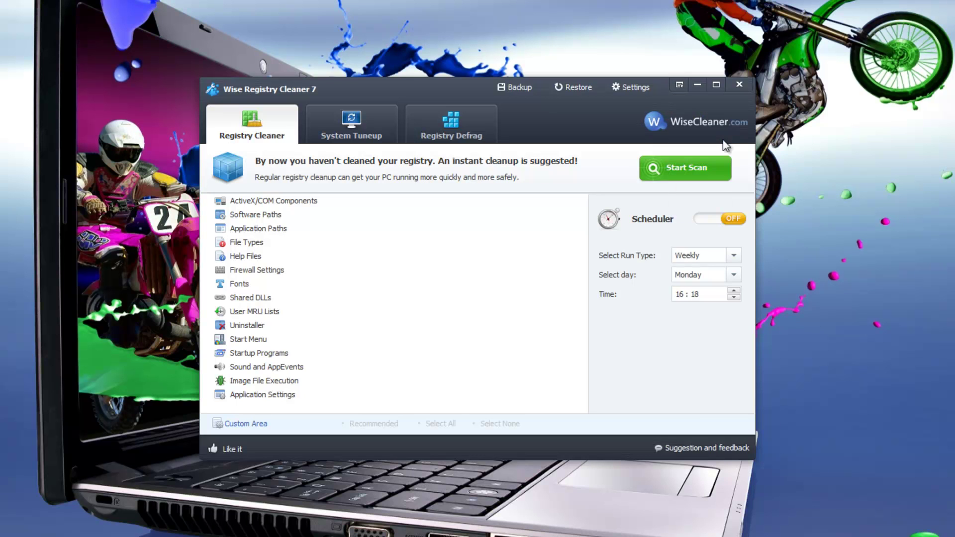
{"action": "left_click", "coordinate": [376, 380]}
{"action": "left_click", "coordinate": [735, 428]}
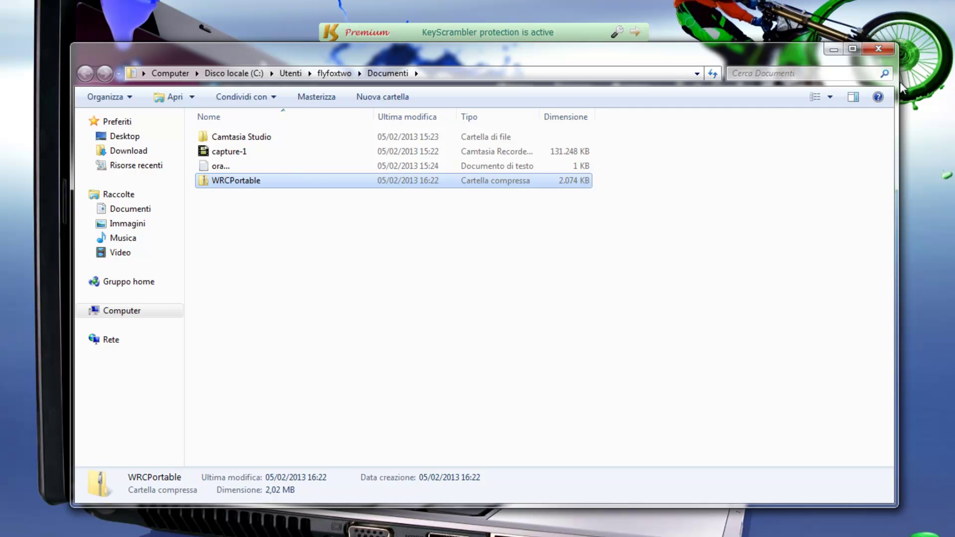
{"action": "left_click", "coordinate": [879, 46]}
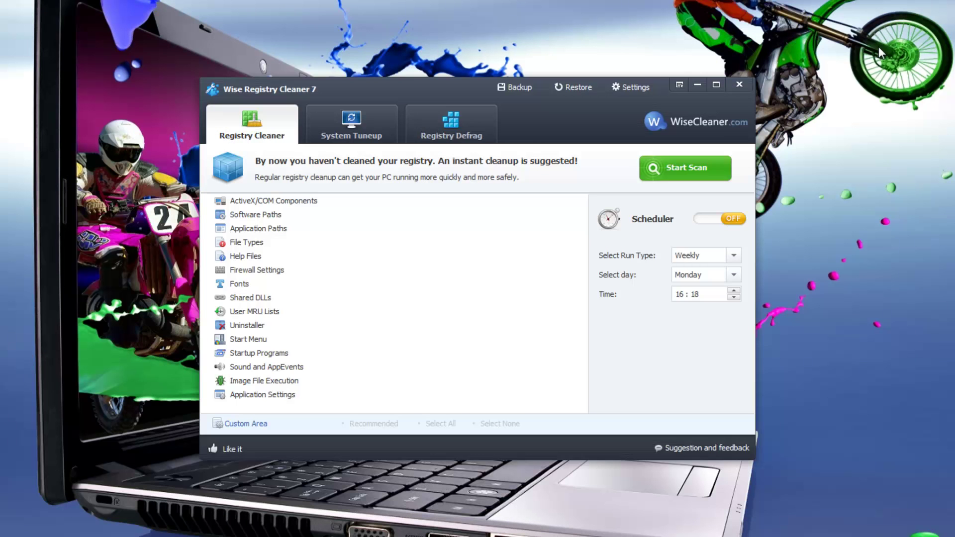
- Check for program updates and dismiss the resulting message
{"action": "left_click", "coordinate": [680, 84]}
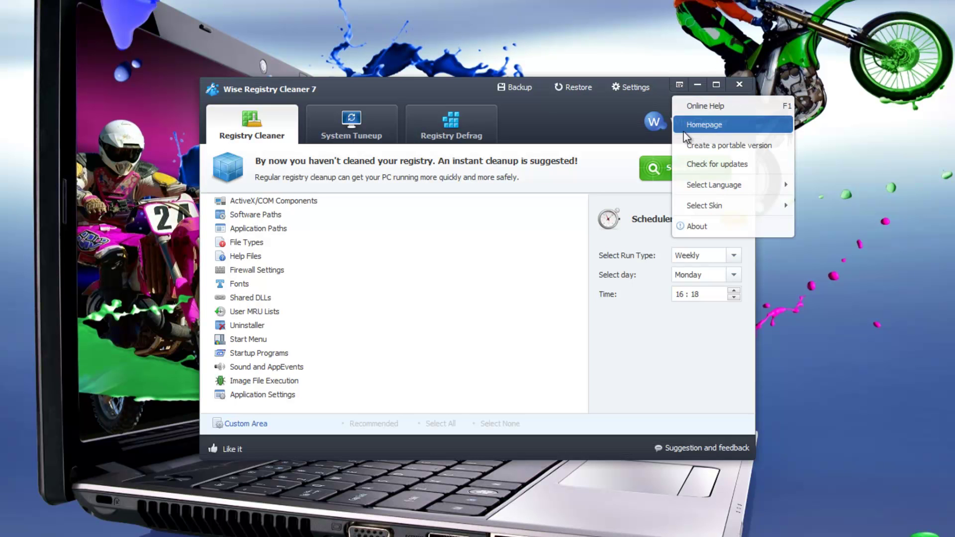
{"action": "left_click", "coordinate": [769, 162]}
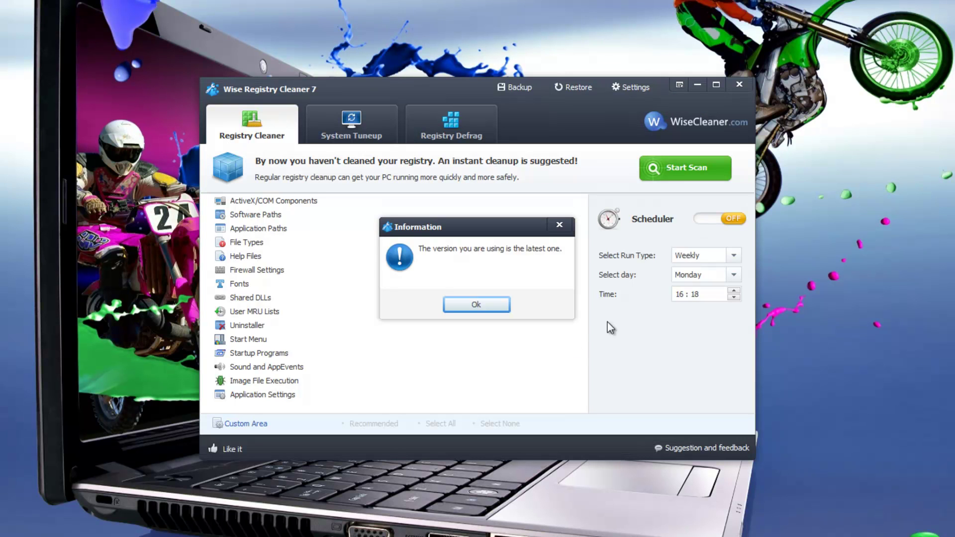
{"action": "left_click", "coordinate": [476, 305]}
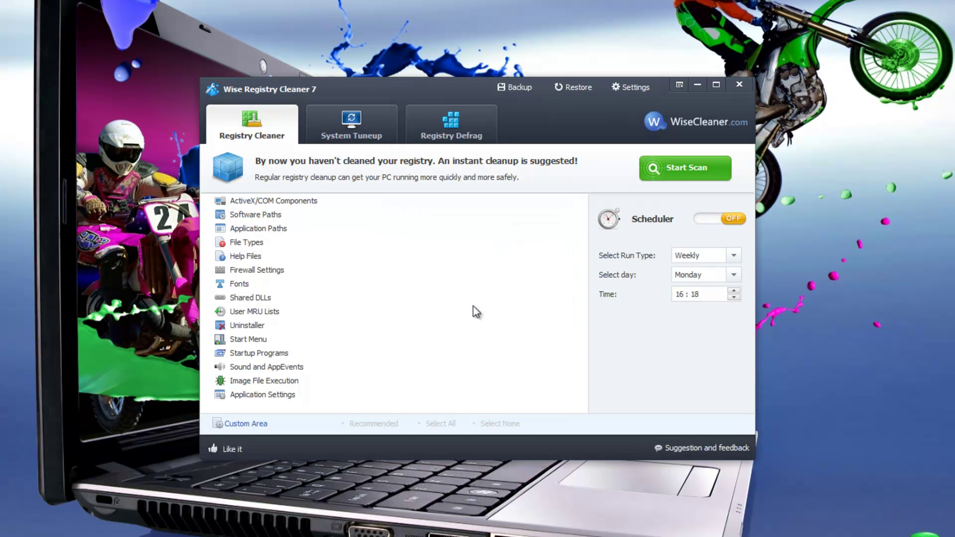
- Change the program's skin to Blue
{"action": "left_click", "coordinate": [680, 85]}
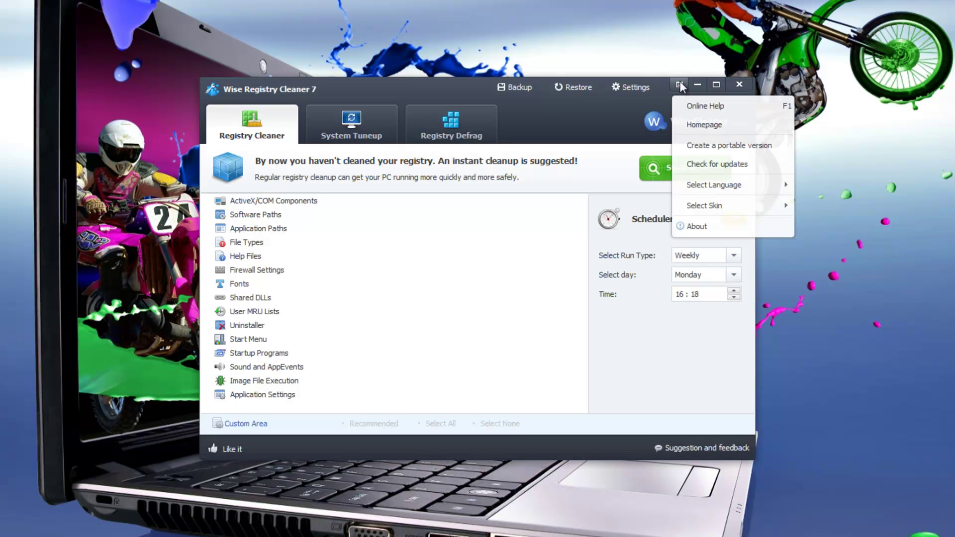
{"action": "mouse_move", "coordinate": [683, 187]}
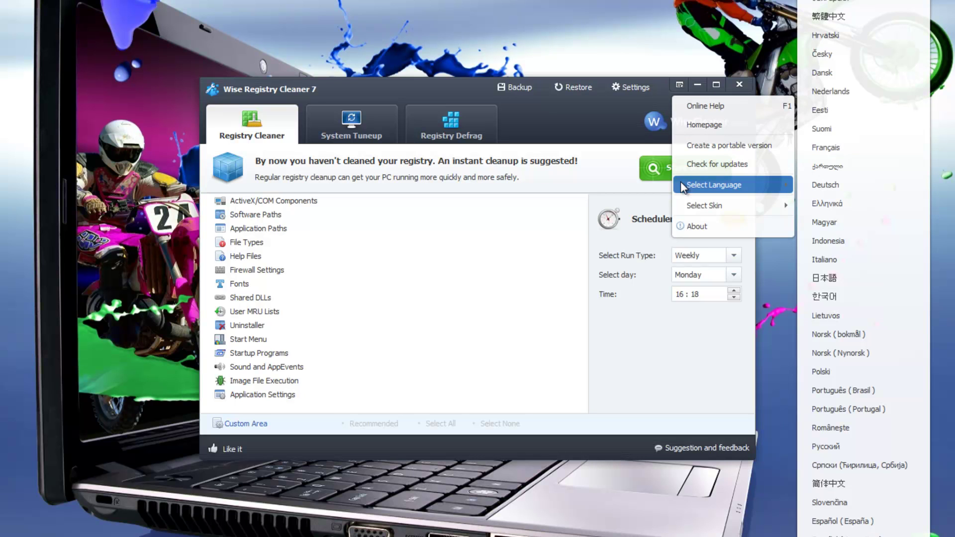
{"action": "mouse_move", "coordinate": [683, 204]}
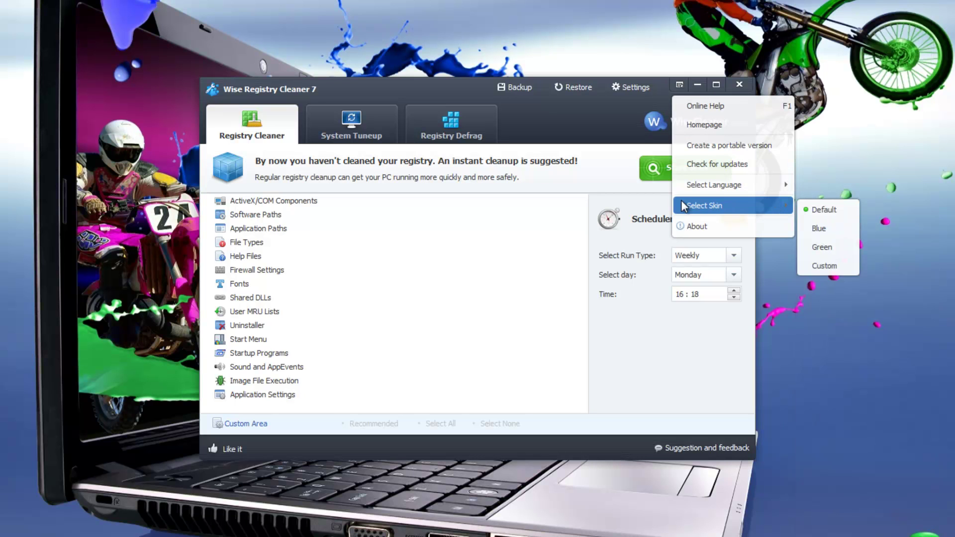
{"action": "left_click", "coordinate": [807, 223]}
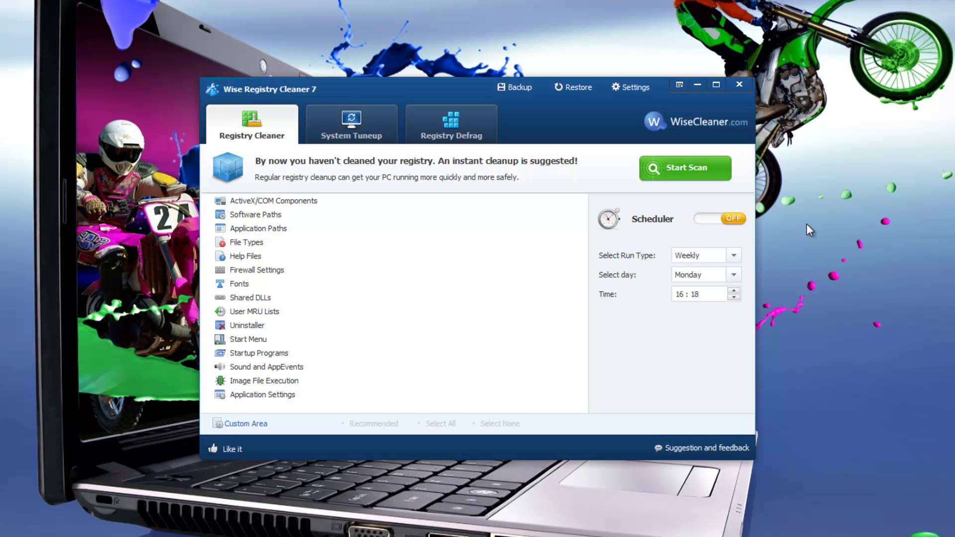
- Change the program's skin to Green
{"action": "left_click", "coordinate": [680, 86]}
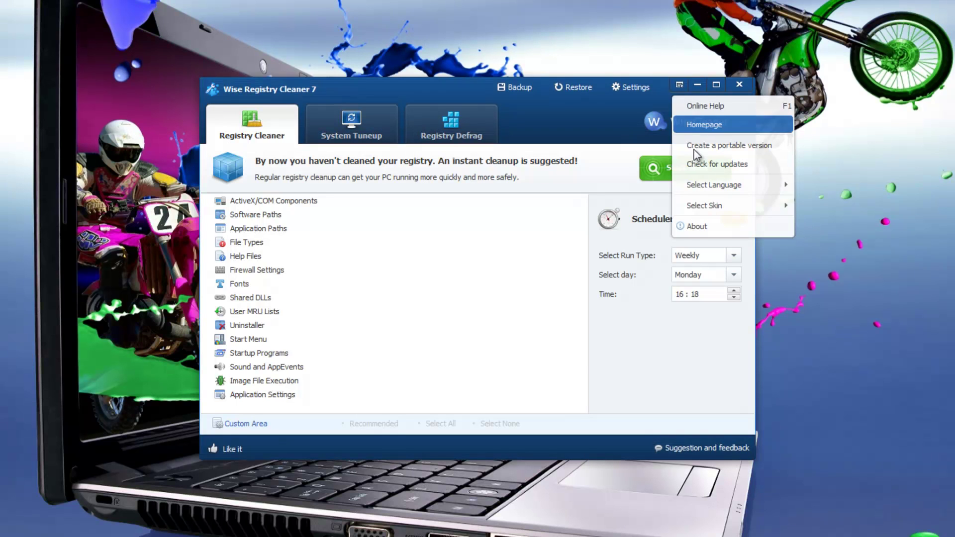
{"action": "mouse_move", "coordinate": [712, 207]}
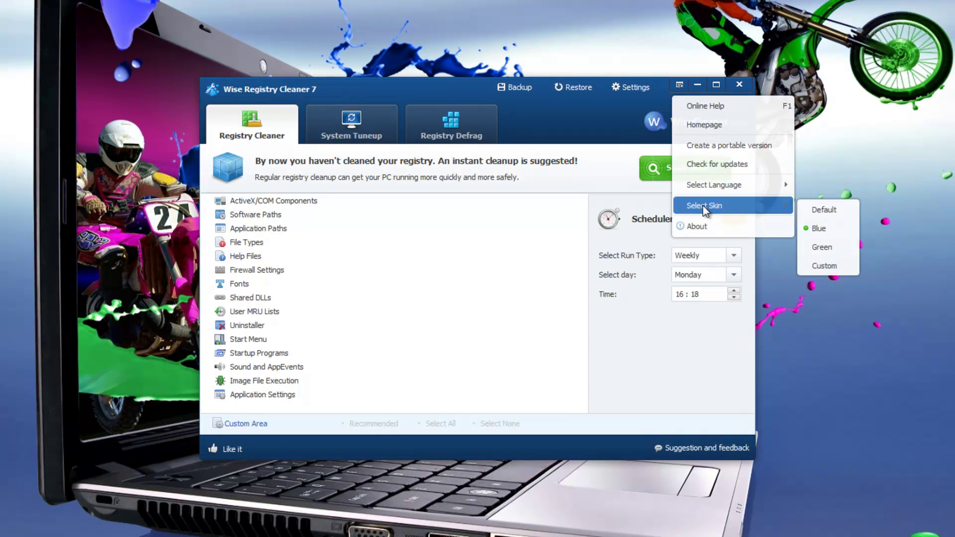
{"action": "left_click", "coordinate": [807, 245]}
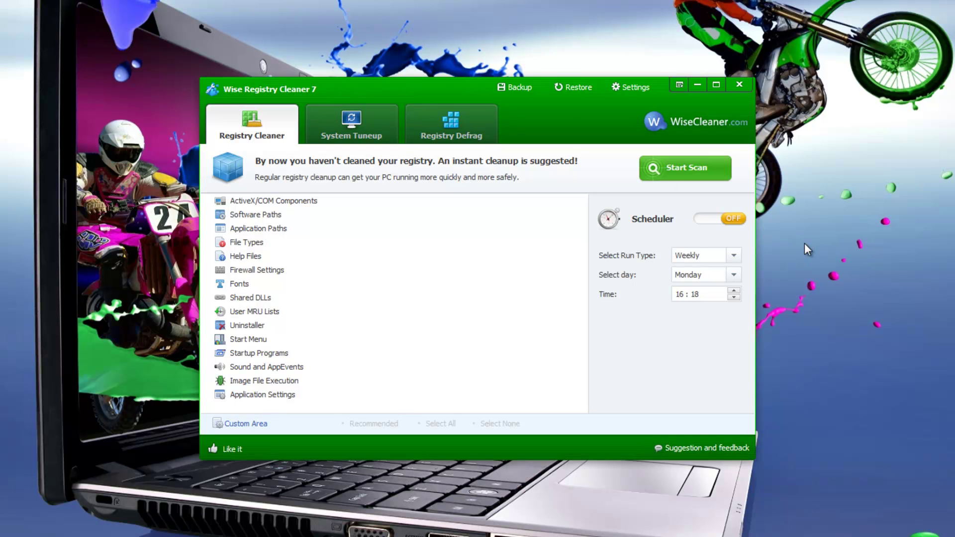
- Apply a Custom skin in a dark red colour and close the skin colour picker
{"action": "left_click", "coordinate": [680, 85]}
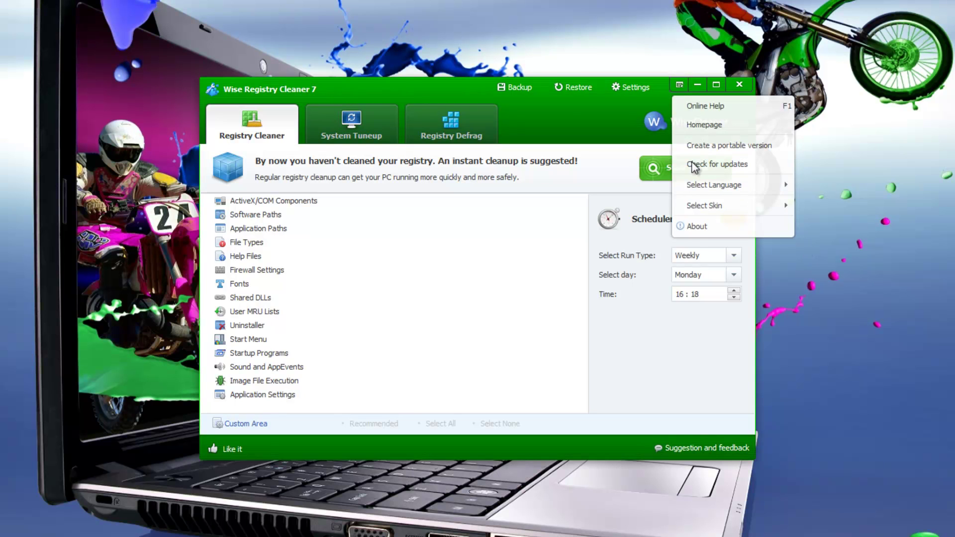
{"action": "mouse_move", "coordinate": [701, 208]}
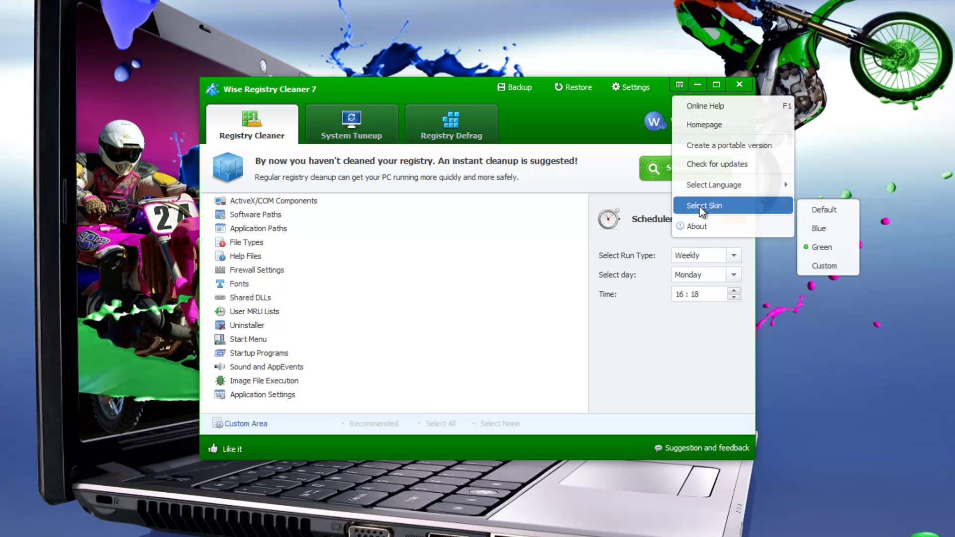
{"action": "left_click", "coordinate": [812, 267]}
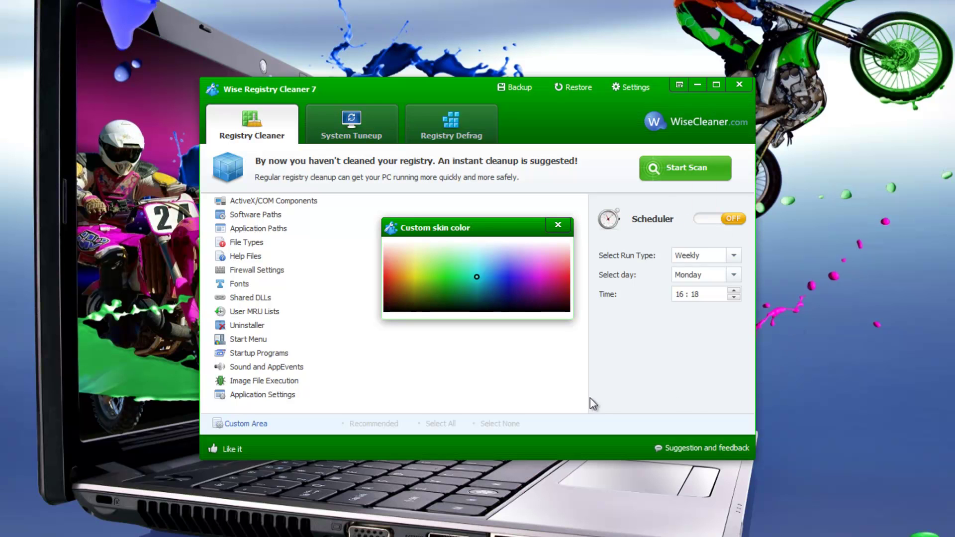
{"action": "left_click", "coordinate": [564, 272]}
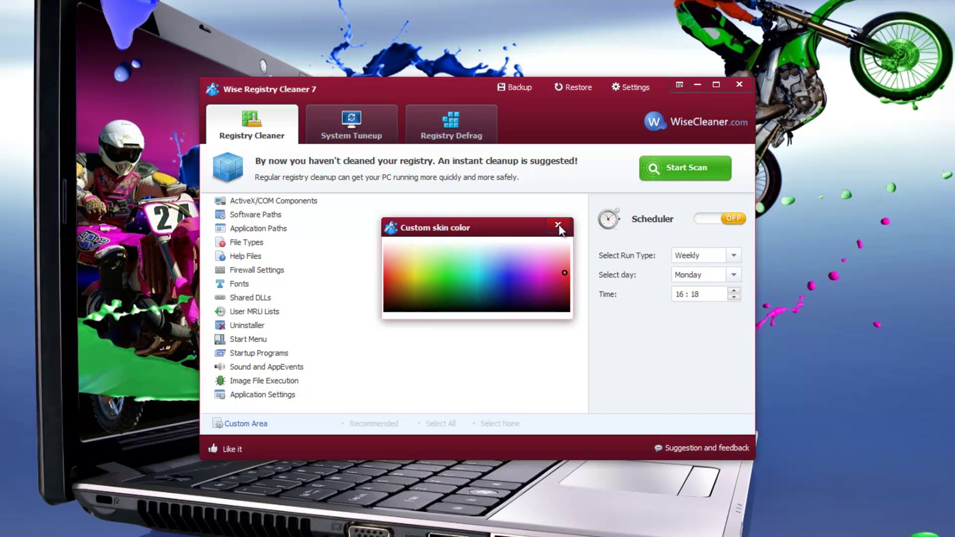
{"action": "left_click", "coordinate": [558, 226]}
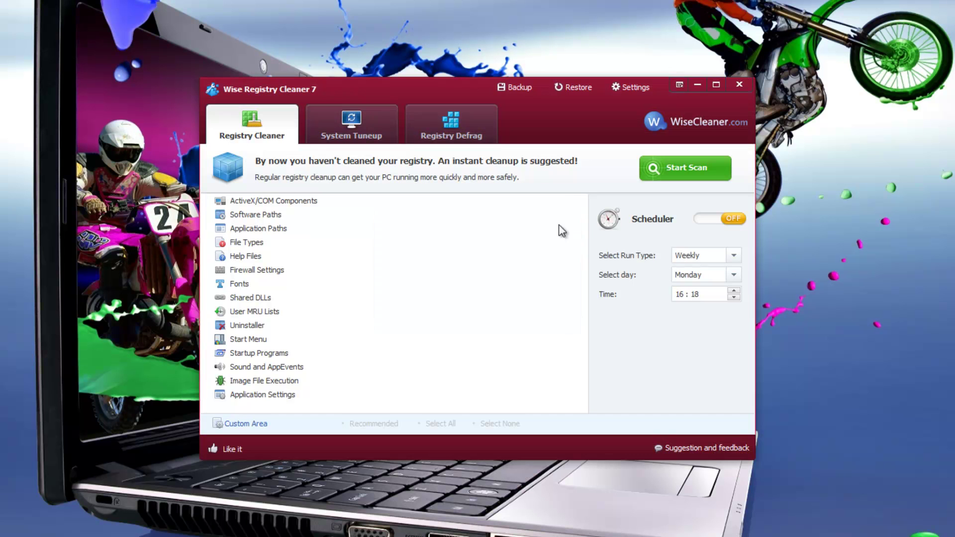
- Set the program's skin back to Default
{"action": "left_click", "coordinate": [679, 84]}
{"action": "mouse_move", "coordinate": [683, 209]}
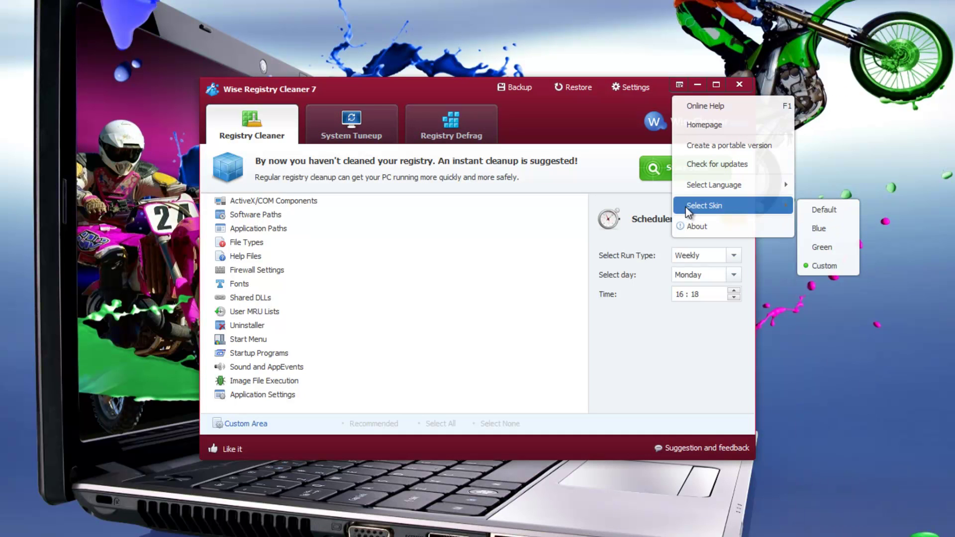
{"action": "left_click", "coordinate": [822, 210]}
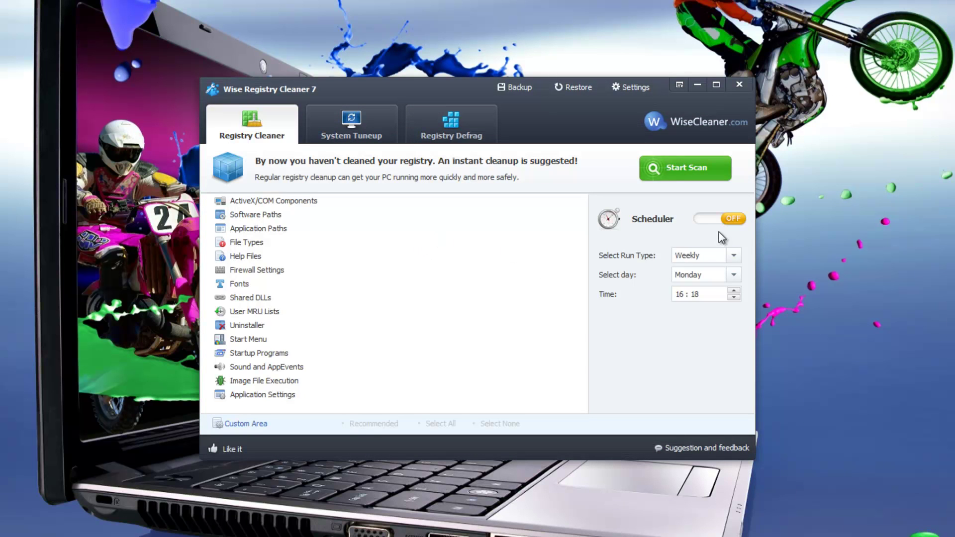
- Set the scheduler's run type to Daily
{"action": "left_click", "coordinate": [733, 256]}
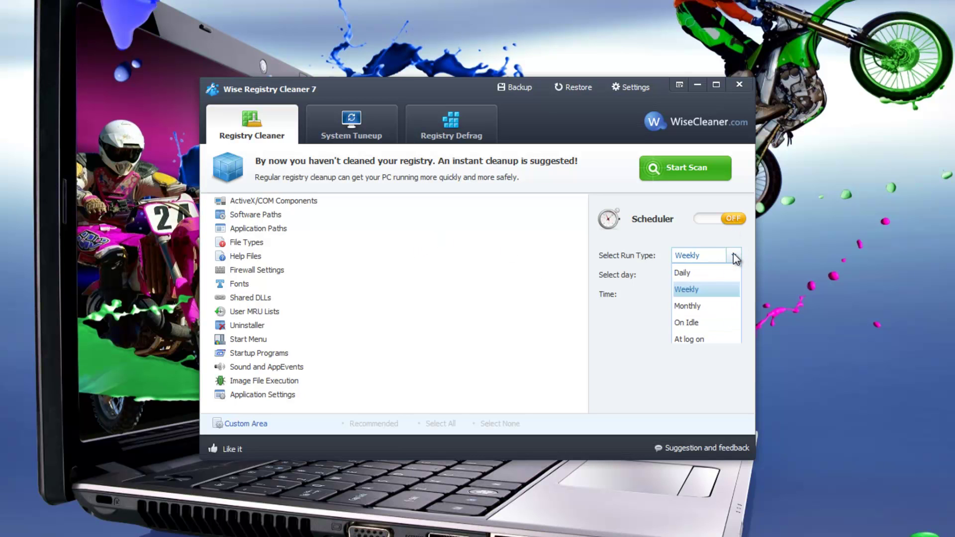
{"action": "left_click", "coordinate": [698, 275]}
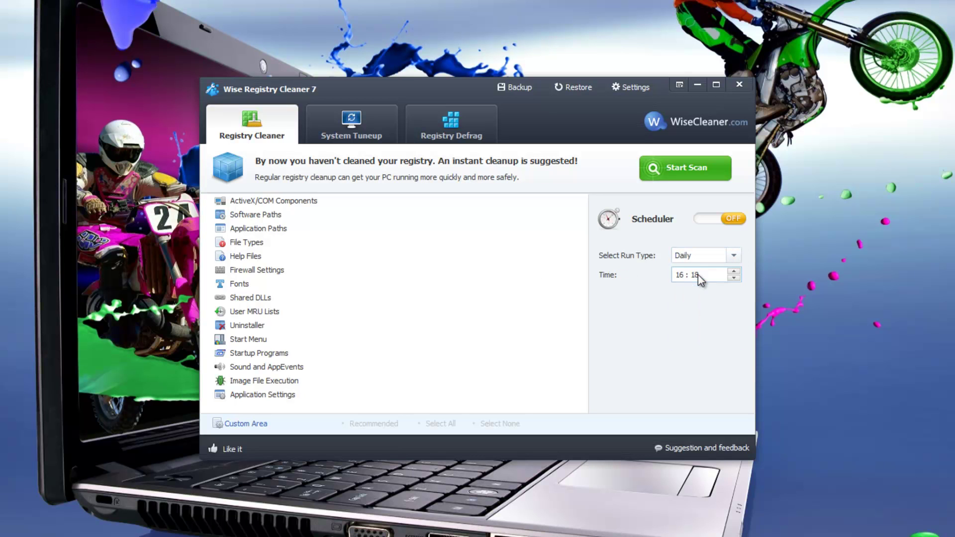
- Set the daily schedule's time to 11:18 and switch the Scheduler on
{"action": "left_click", "coordinate": [736, 278]}
{"action": "left_click", "coordinate": [735, 219]}
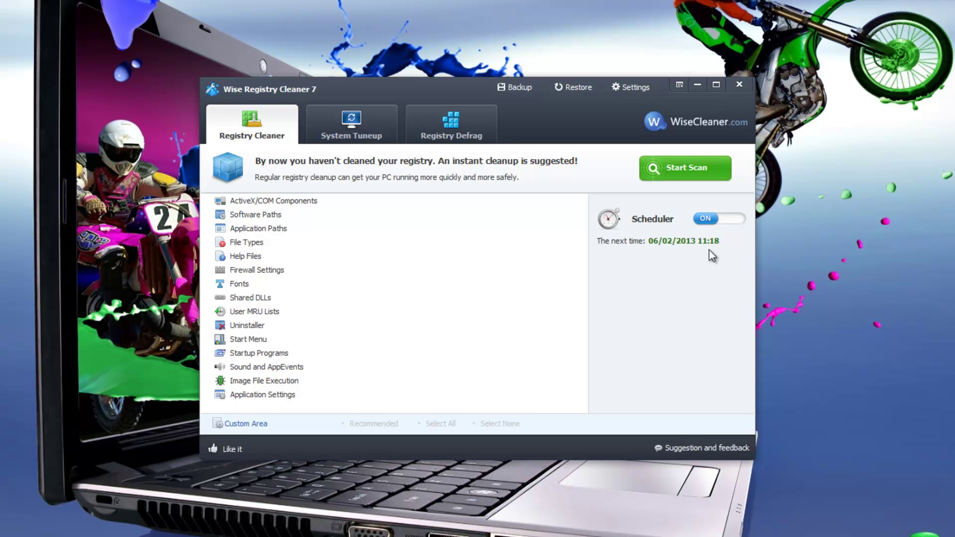
- Scan the registry and examine the issues listed under ActiveX/COM Components, Software Paths, File Types and User MRU Lists
{"action": "left_click", "coordinate": [676, 166]}
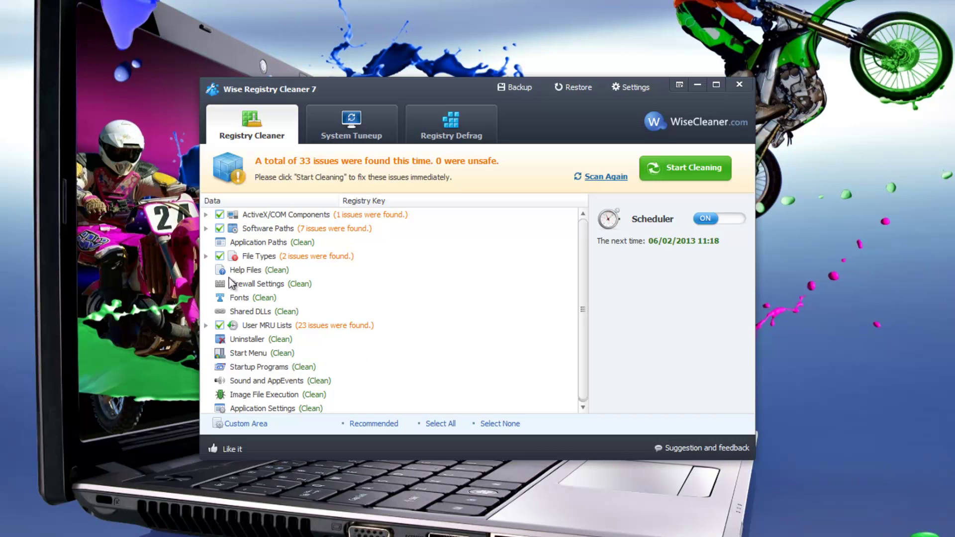
{"action": "left_click", "coordinate": [206, 215]}
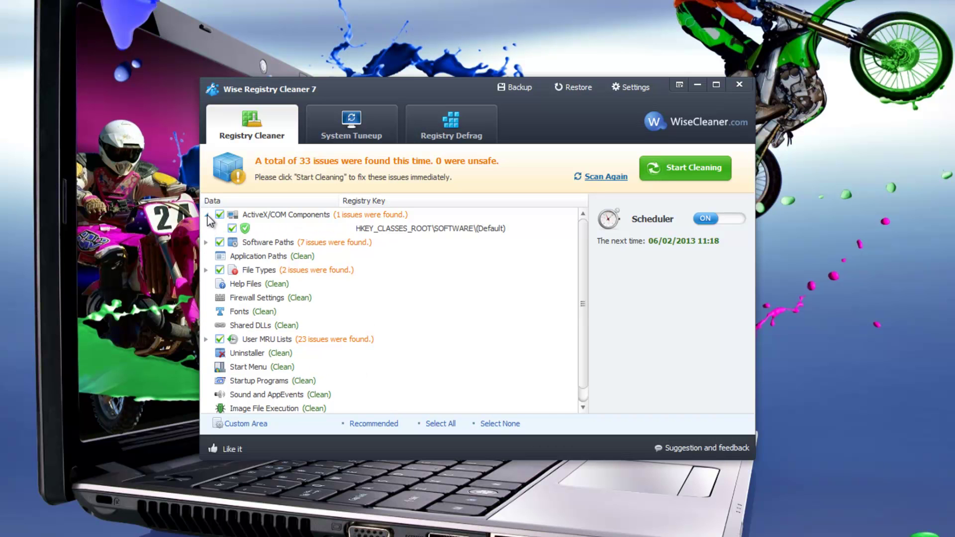
{"action": "left_click", "coordinate": [206, 215]}
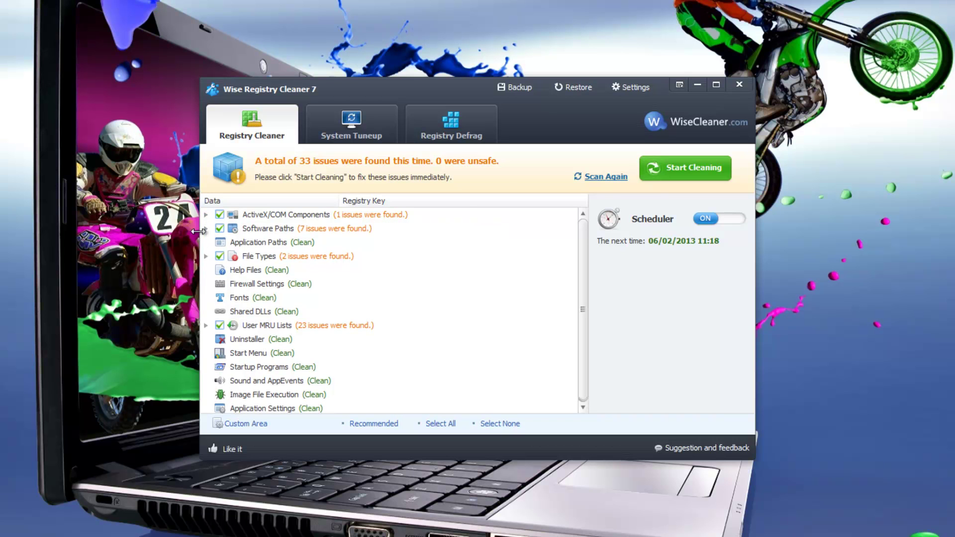
{"action": "left_click", "coordinate": [206, 229]}
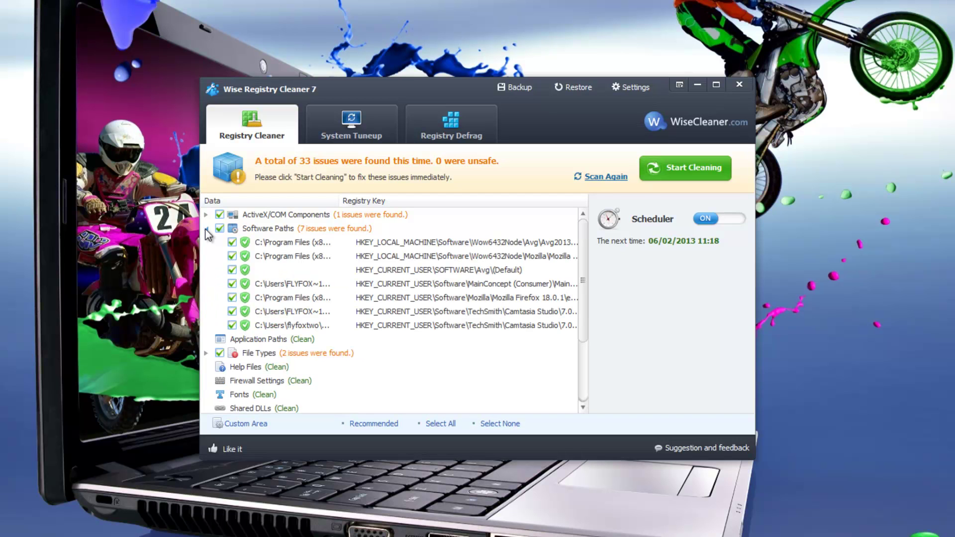
{"action": "left_click", "coordinate": [206, 230]}
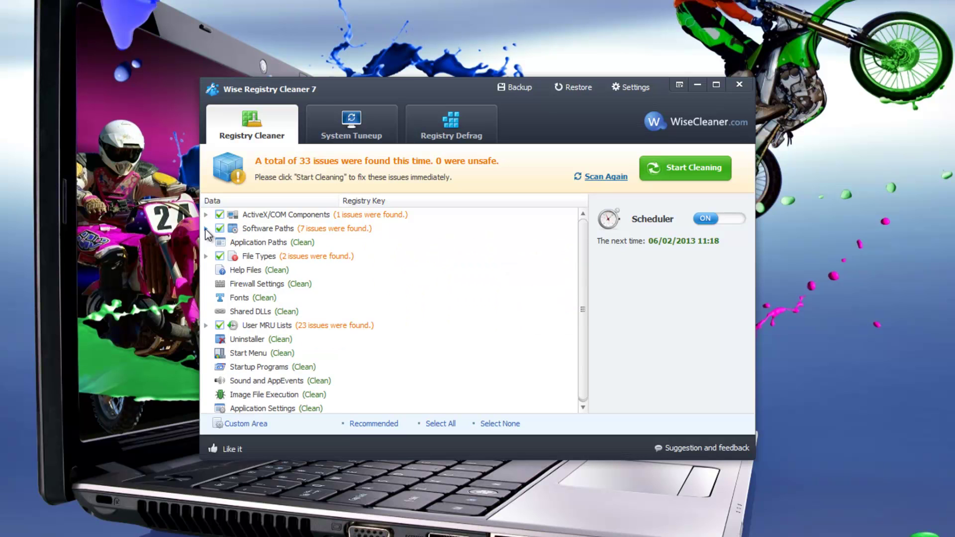
{"action": "left_click", "coordinate": [207, 257]}
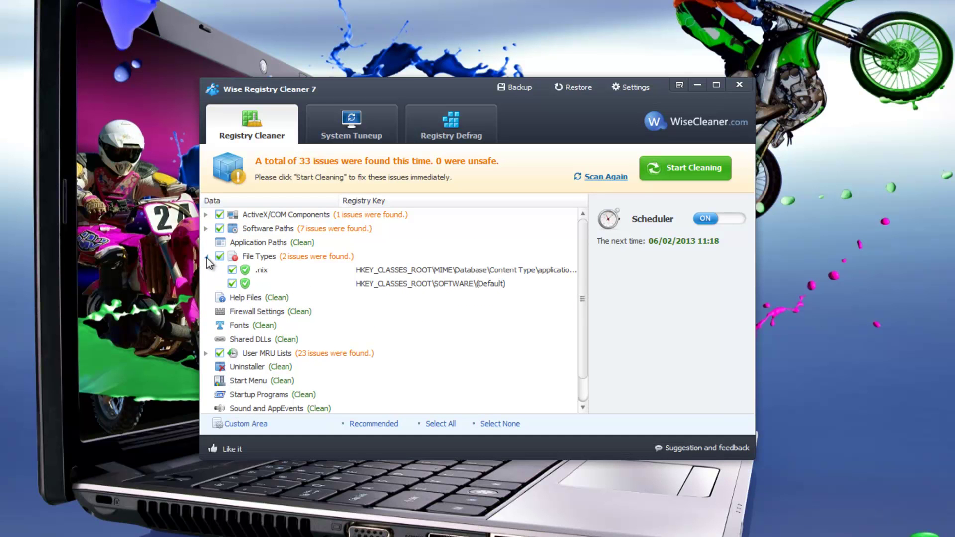
{"action": "left_click", "coordinate": [207, 258]}
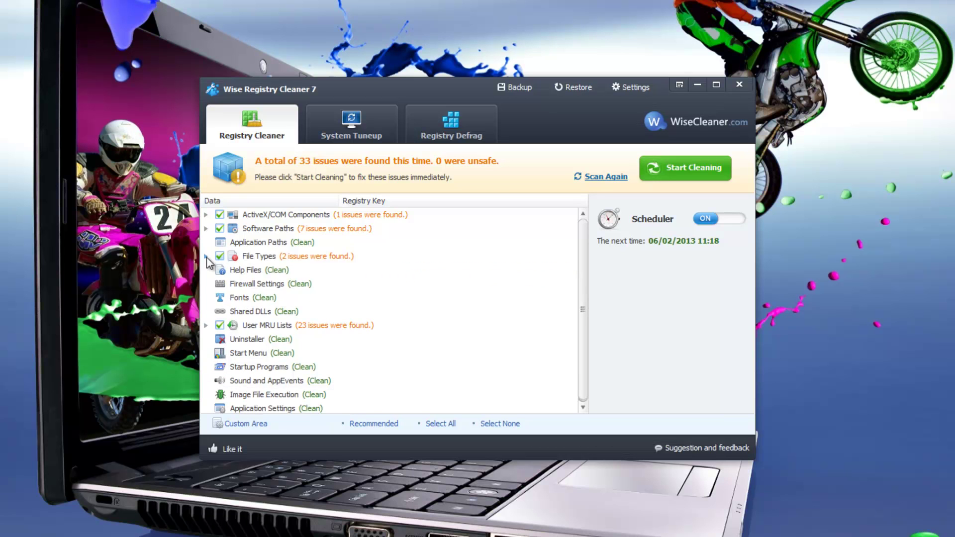
{"action": "left_click", "coordinate": [206, 326]}
{"action": "mouse_move", "coordinate": [581, 292]}
{"action": "left_mouse_down"}
{"action": "mouse_move", "coordinate": [590, 363]}
{"action": "mouse_move", "coordinate": [587, 278]}
{"action": "left_mouse_up"}
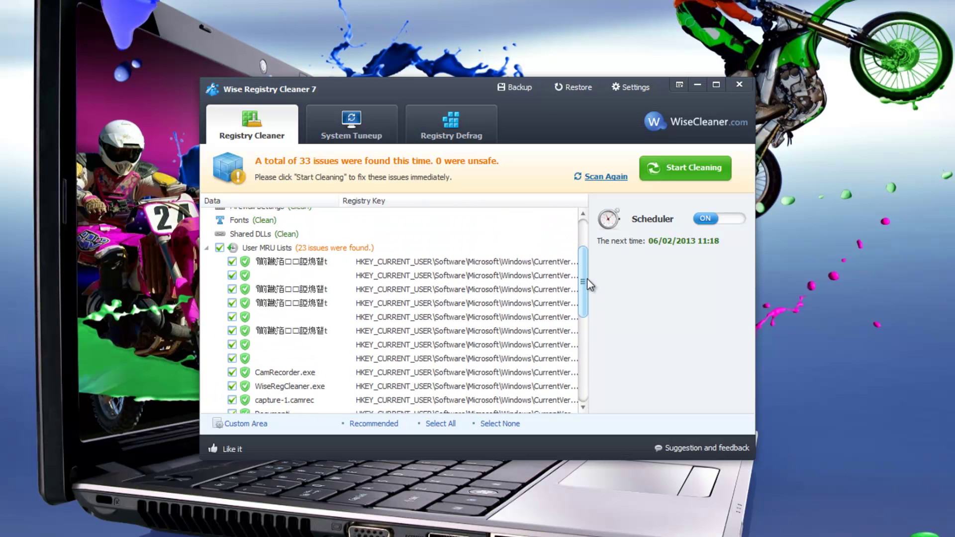
{"action": "left_click", "coordinate": [207, 248]}
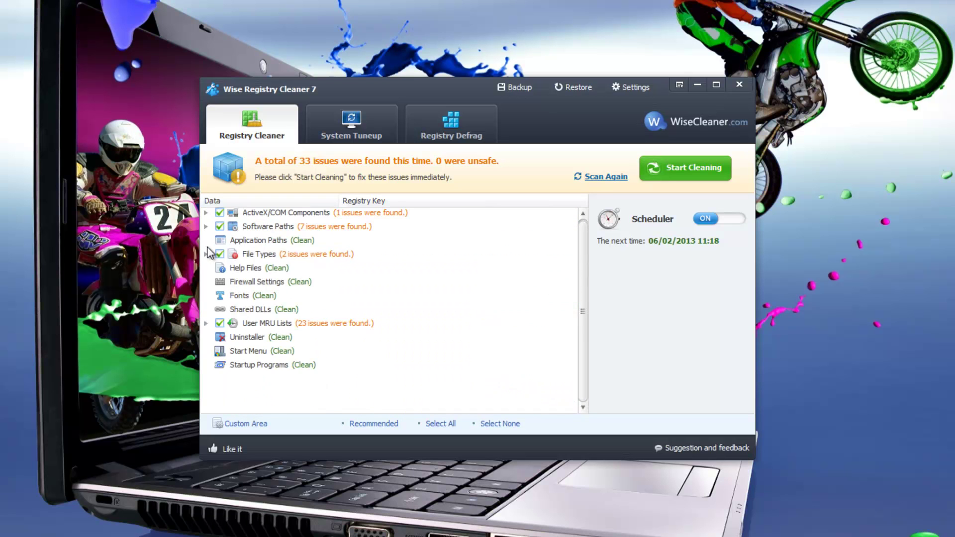
{"action": "left_click_drag", "start_coordinate": [588, 348], "coordinate": [585, 313]}
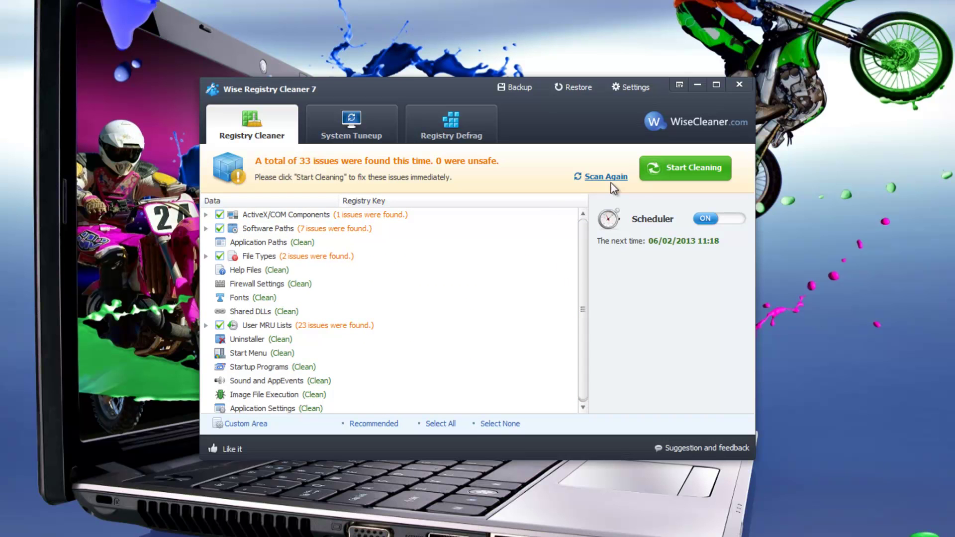
- Clean all the checked registry issues from the scan
{"action": "left_click", "coordinate": [685, 167]}
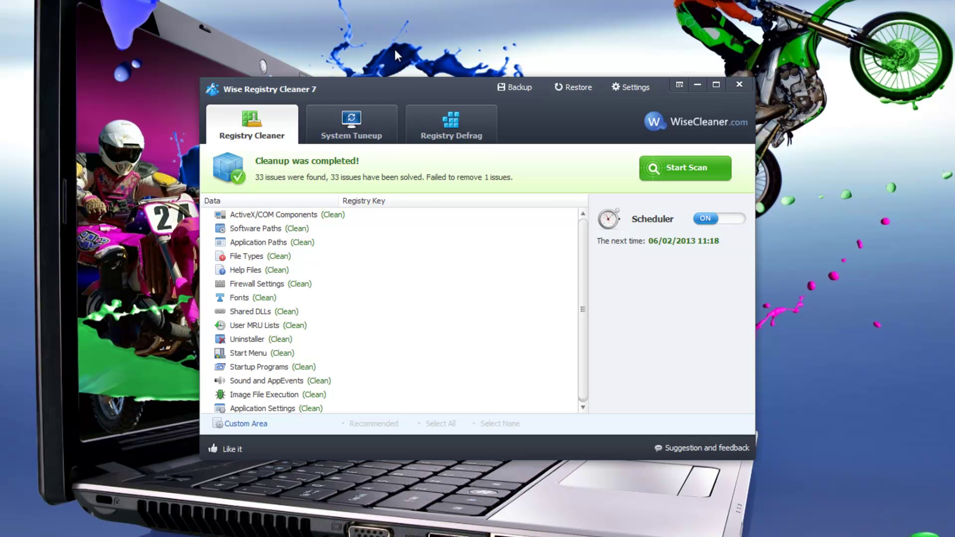
- Review the System Tuneup items and optimize all the checked ones
{"action": "left_click", "coordinate": [352, 125]}
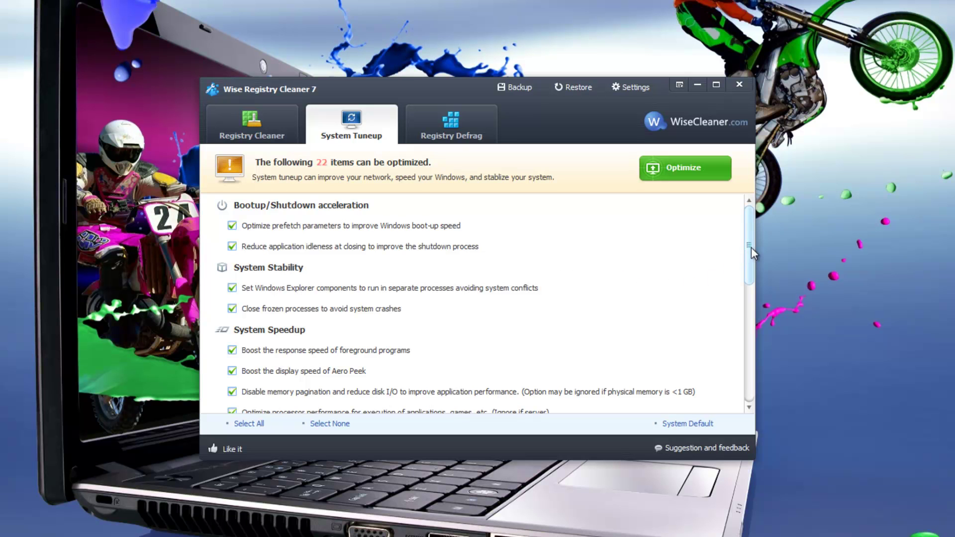
{"action": "mouse_move", "coordinate": [753, 247]}
{"action": "left_mouse_down"}
{"action": "mouse_move", "coordinate": [767, 374]}
{"action": "mouse_move", "coordinate": [745, 241]}
{"action": "left_mouse_up"}
{"action": "left_click", "coordinate": [676, 164]}
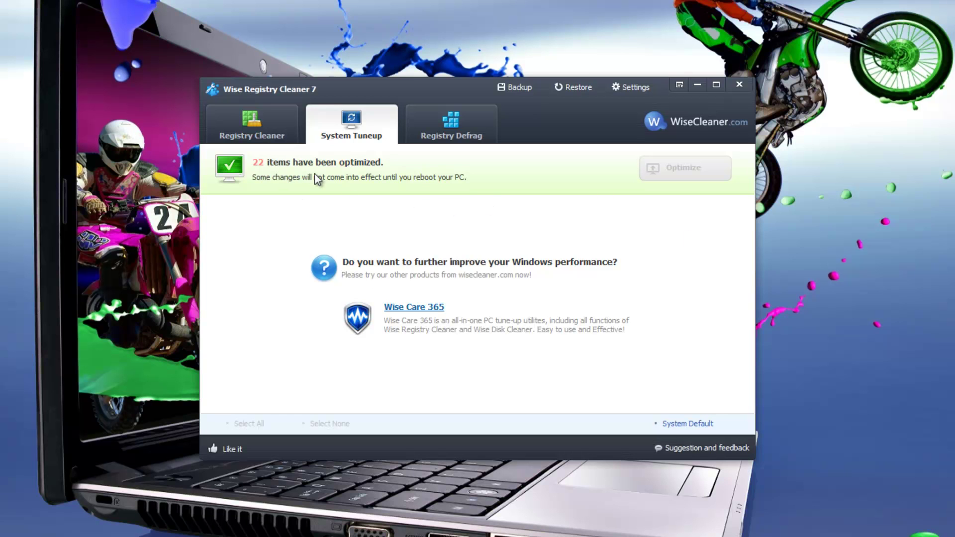
- Analyse the registry hives with Registry Defrag
{"action": "left_click", "coordinate": [453, 125]}
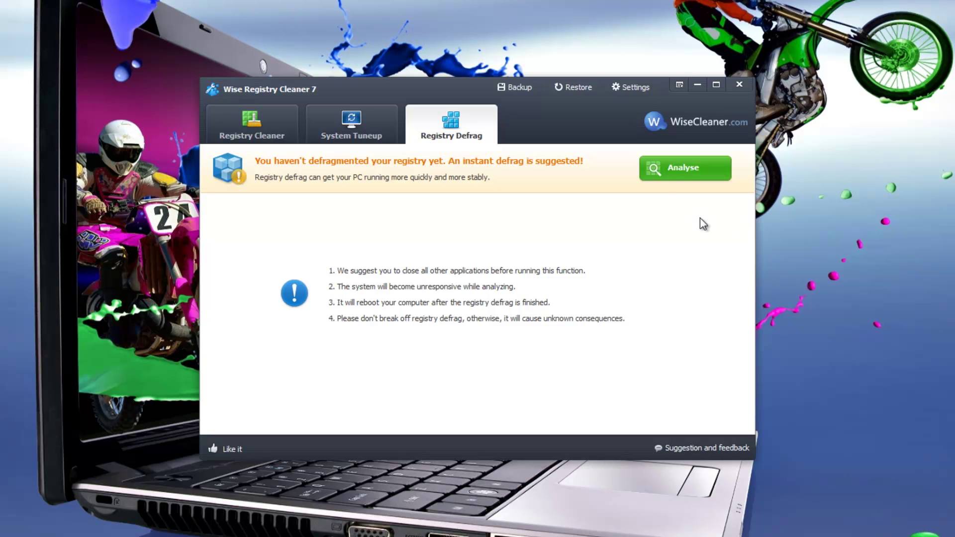
{"action": "left_click", "coordinate": [676, 168]}
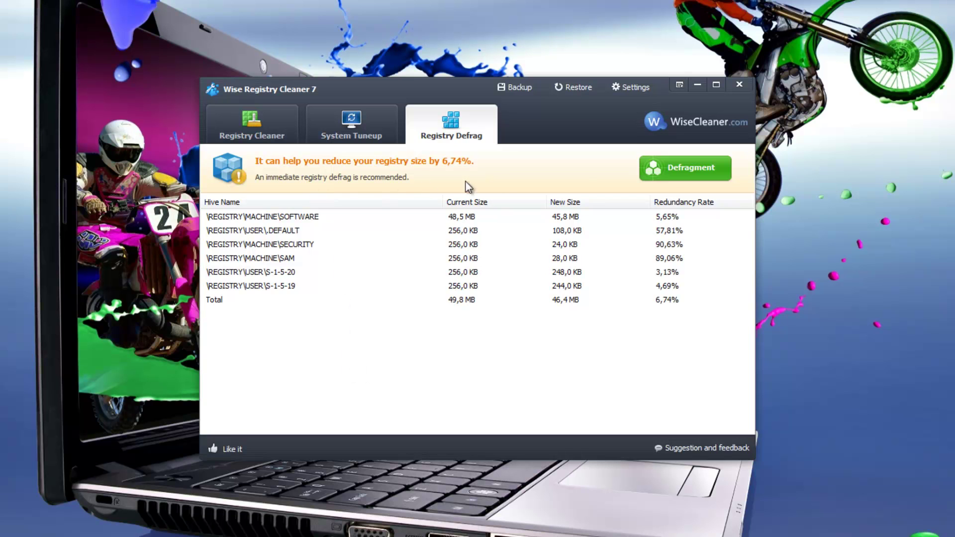
- Request the registry defragmentation, decline its reboot confirmation and return to the Registry Cleaner page
{"action": "left_click", "coordinate": [687, 170]}
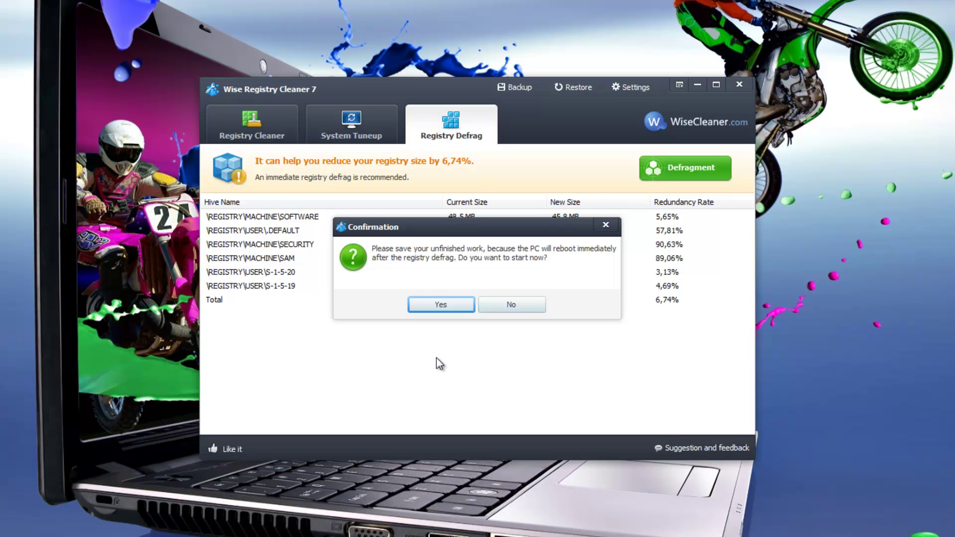
{"action": "left_click", "coordinate": [527, 302]}
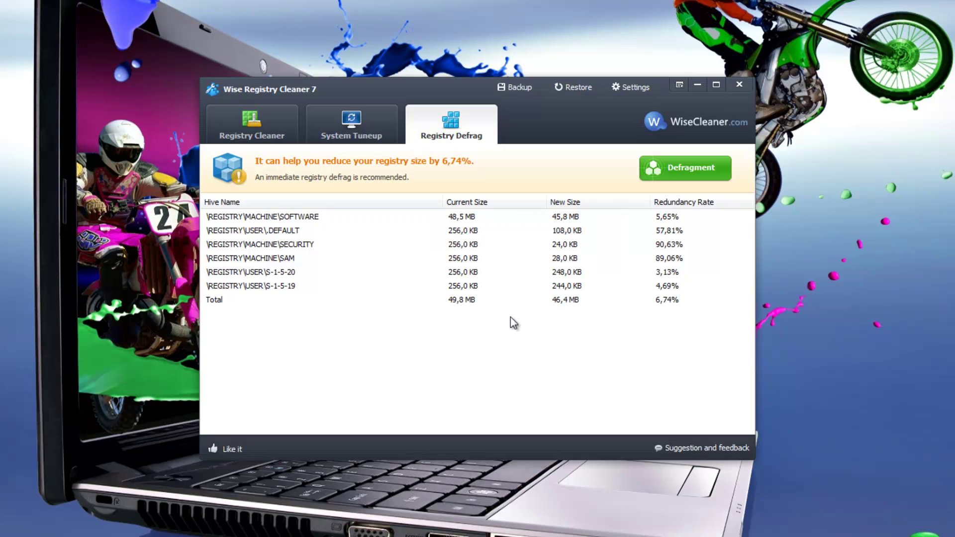
{"action": "left_click", "coordinate": [243, 119]}
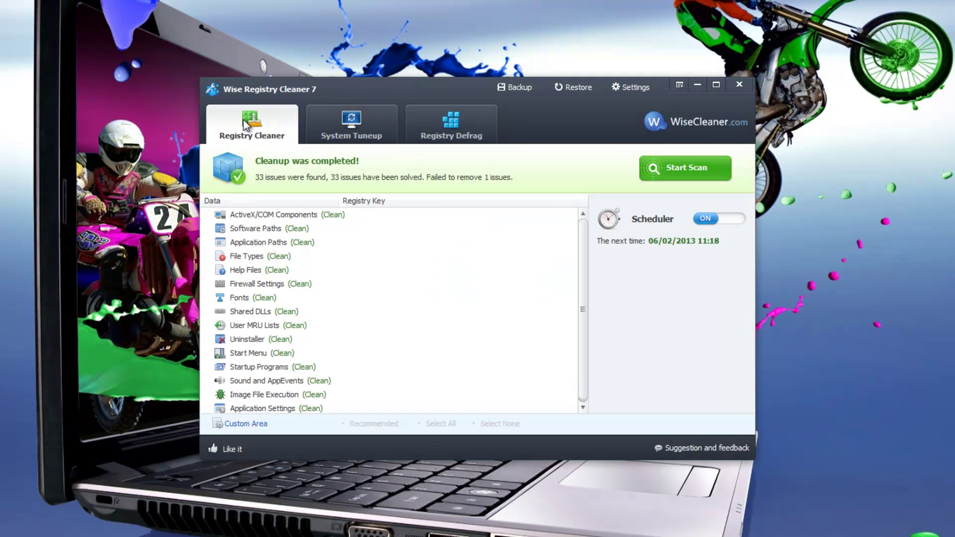